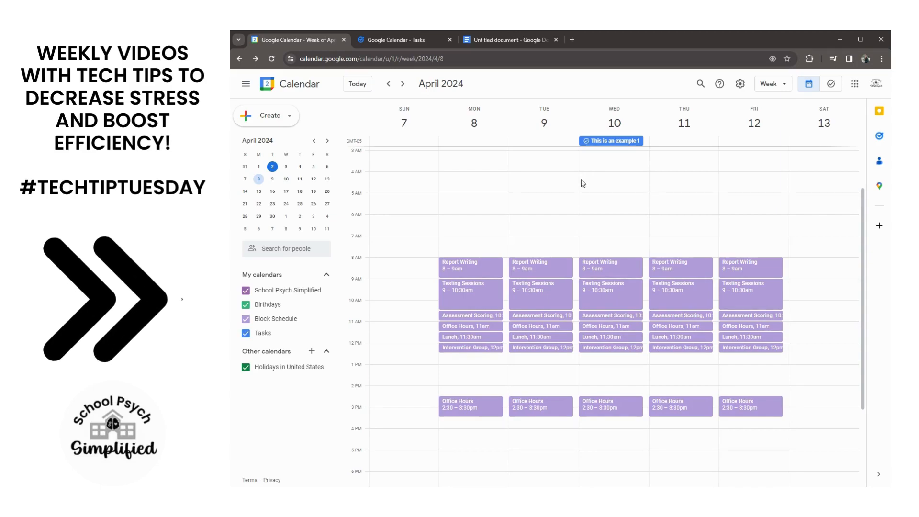
Create a new task list named RT in the calendar's Tasks view.
left_click(429, 41)
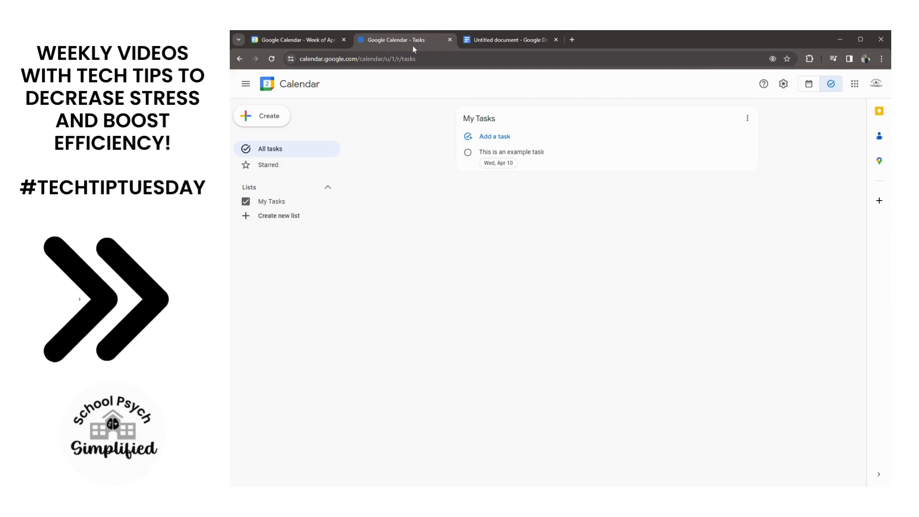
left_click(310, 42)
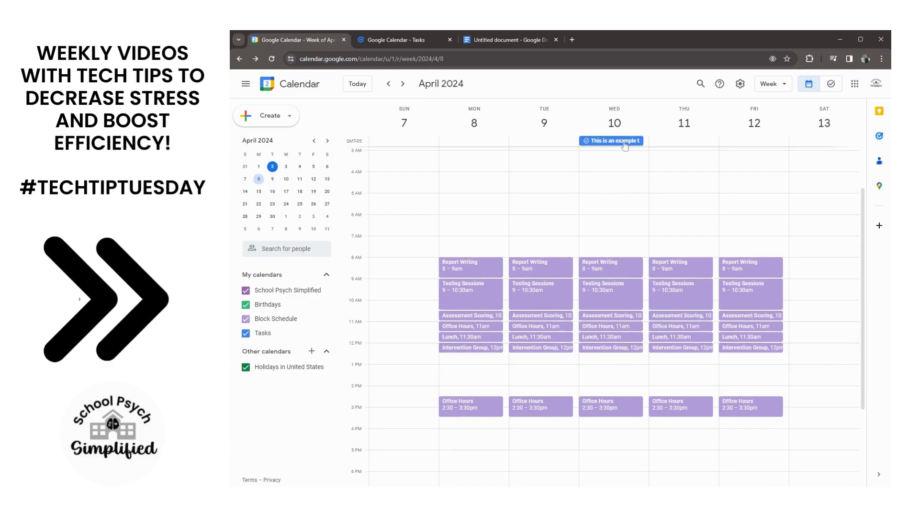
left_click(400, 40)
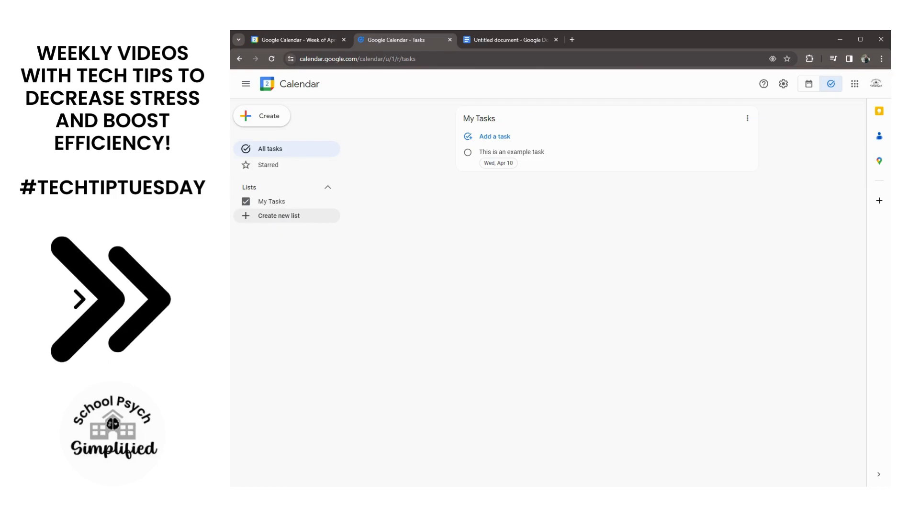
left_click(279, 218)
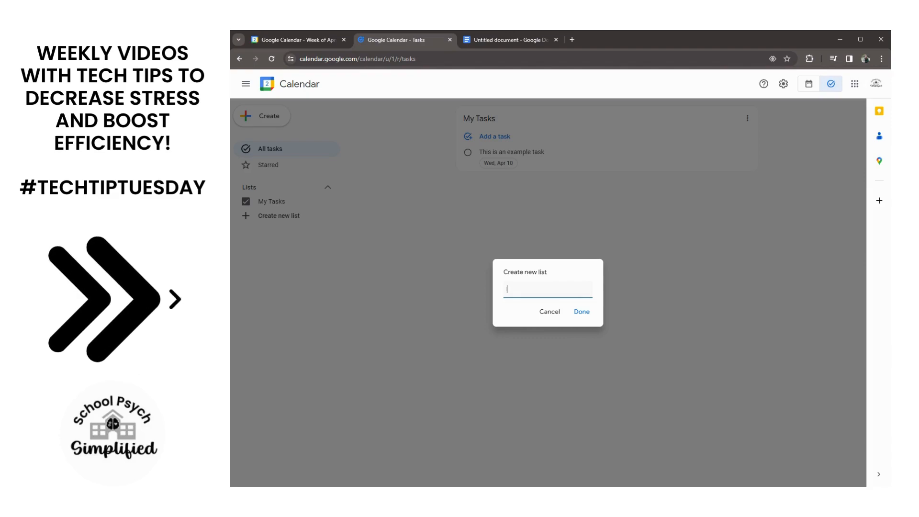
type("RT")
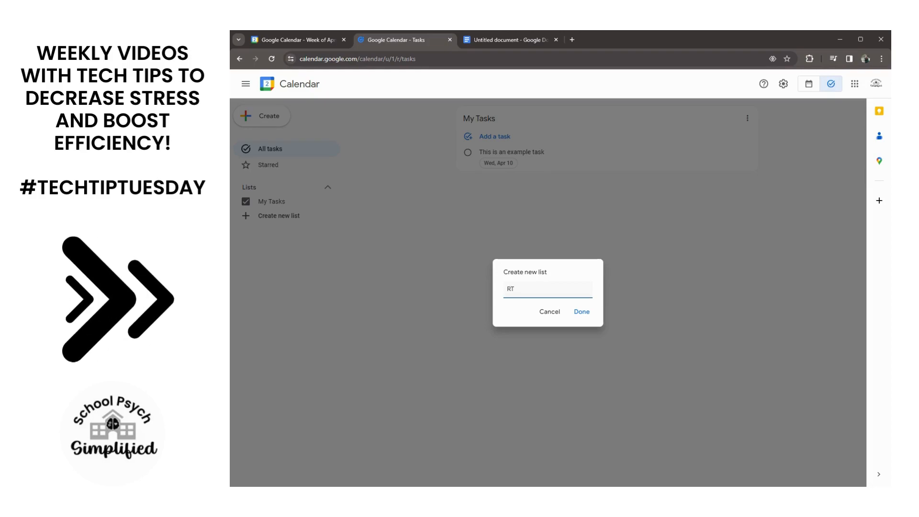
left_click(583, 312)
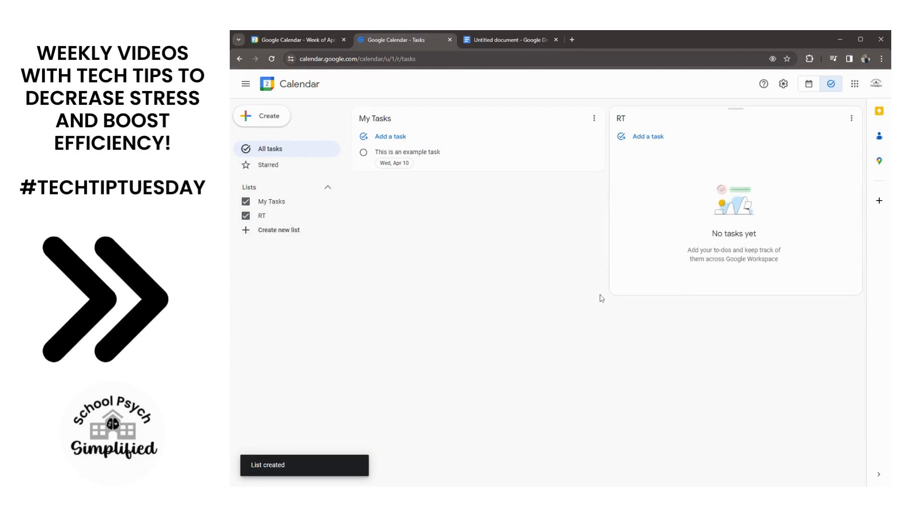
Add the tasks Caregiver Phone Call, Email and Scheduling Meeting to the RT list.
left_click(654, 139)
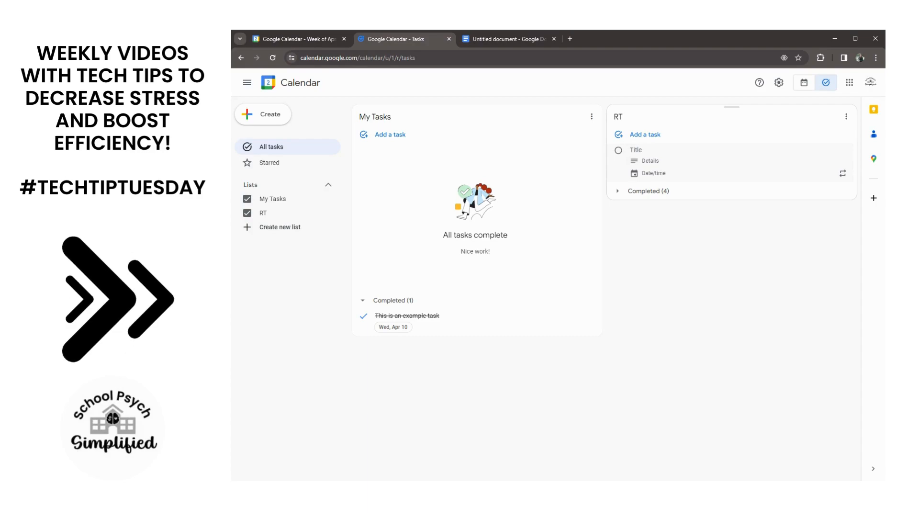
type("Care")
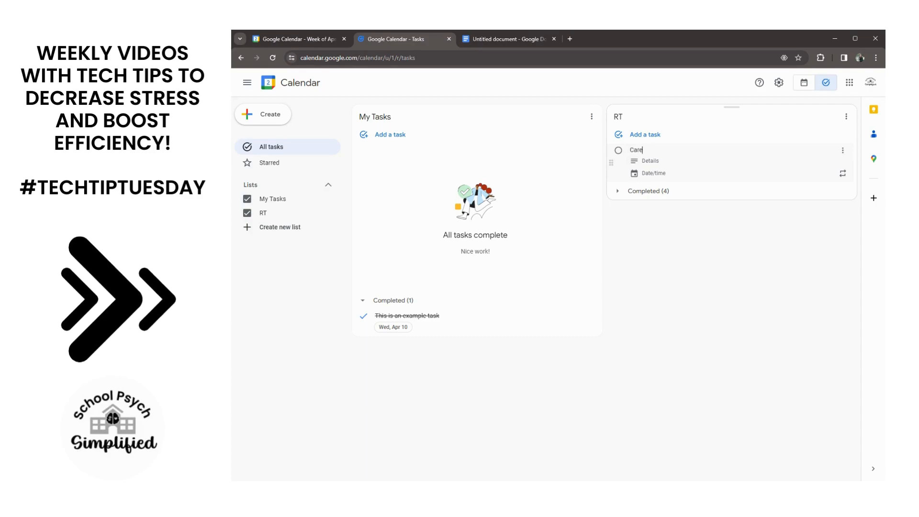
type("giver")
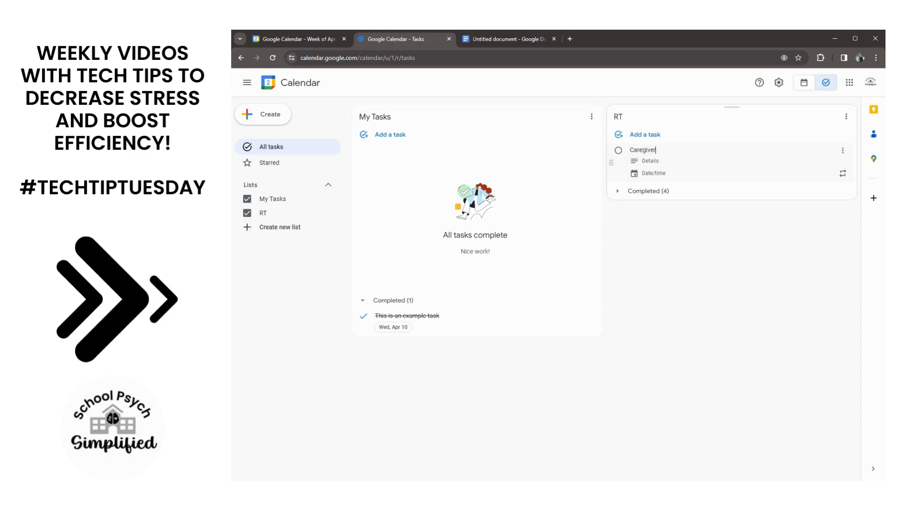
type(" Phone Call")
key("Return")
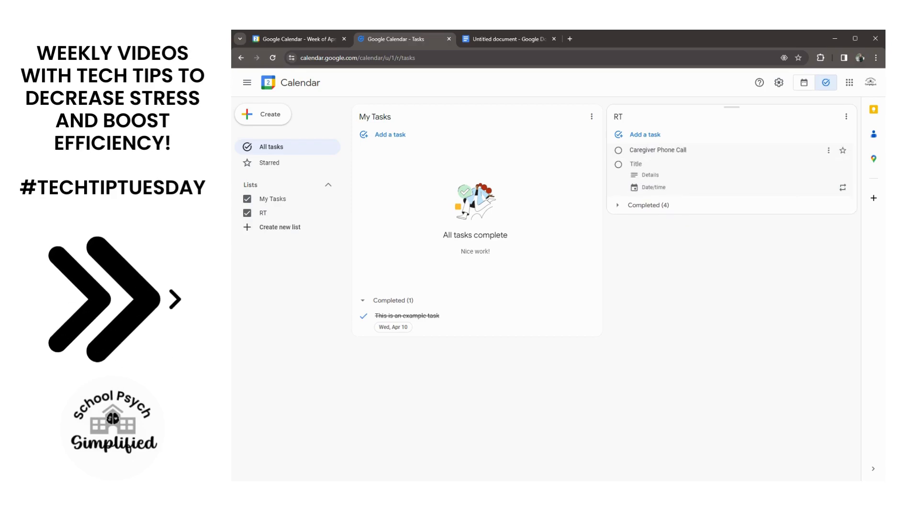
type("Emaiol")
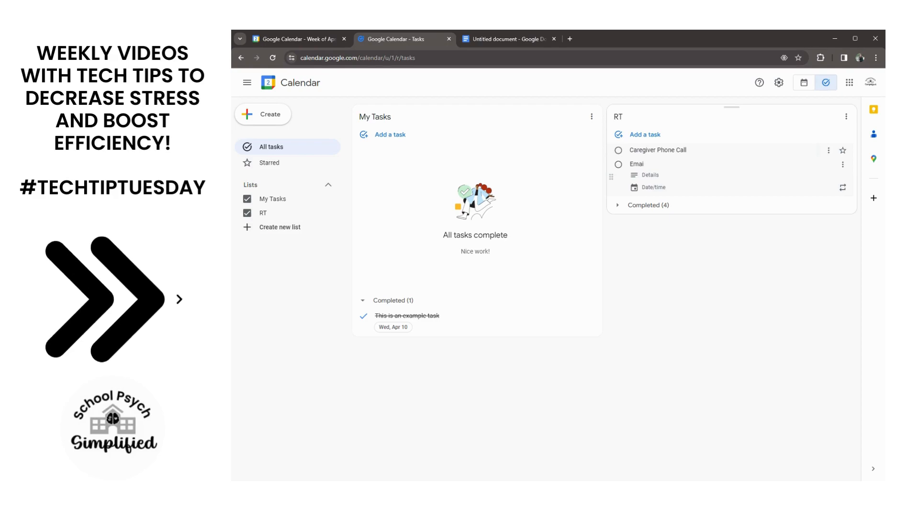
key("Return")
type("Sche")
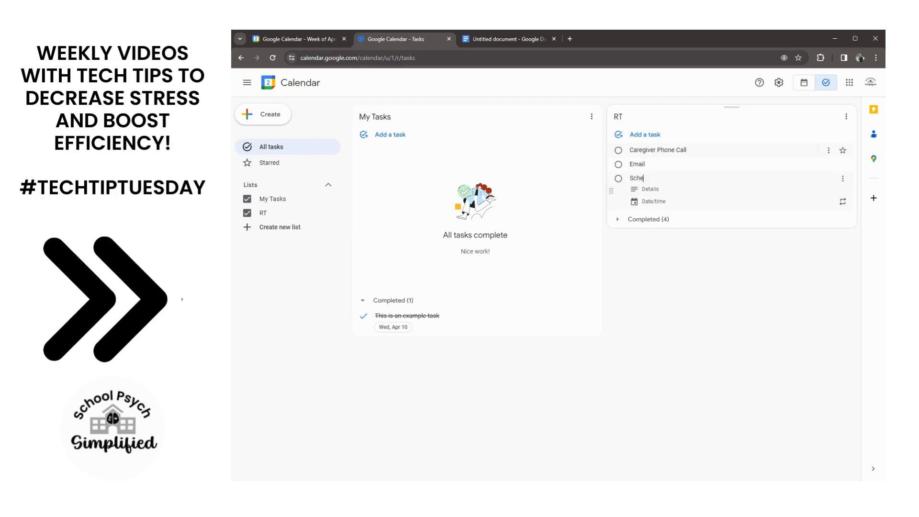
type("duling Meeting")
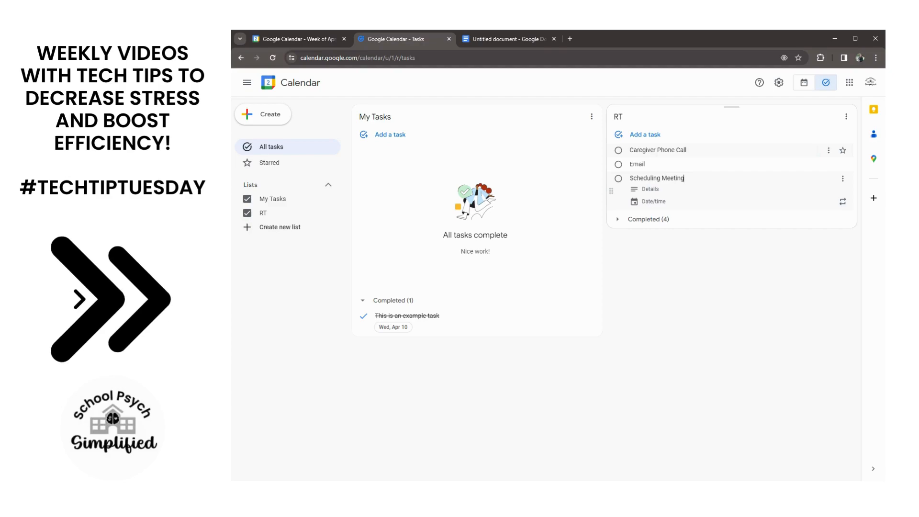
left_click(682, 268)
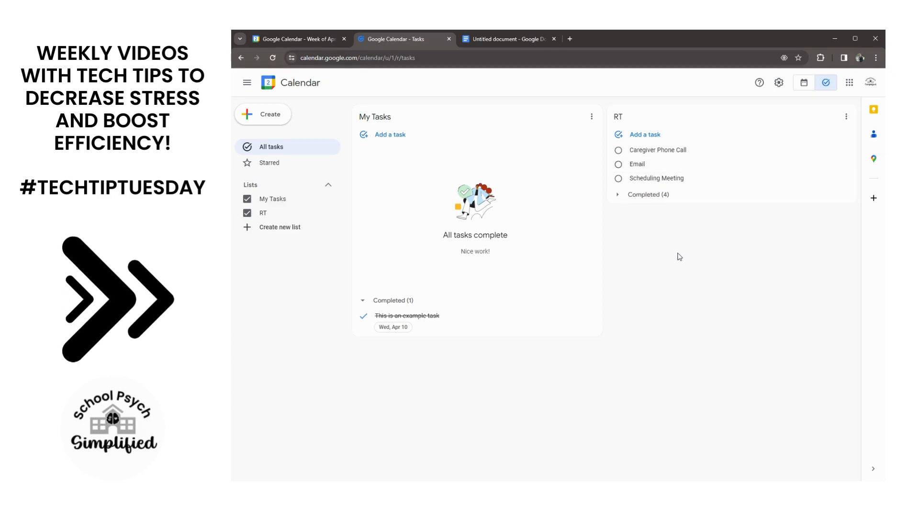
Switch to the Google Docs to-do template and copy all checklist items from Caregiver Phone Call to Update Student System.
left_click(529, 41)
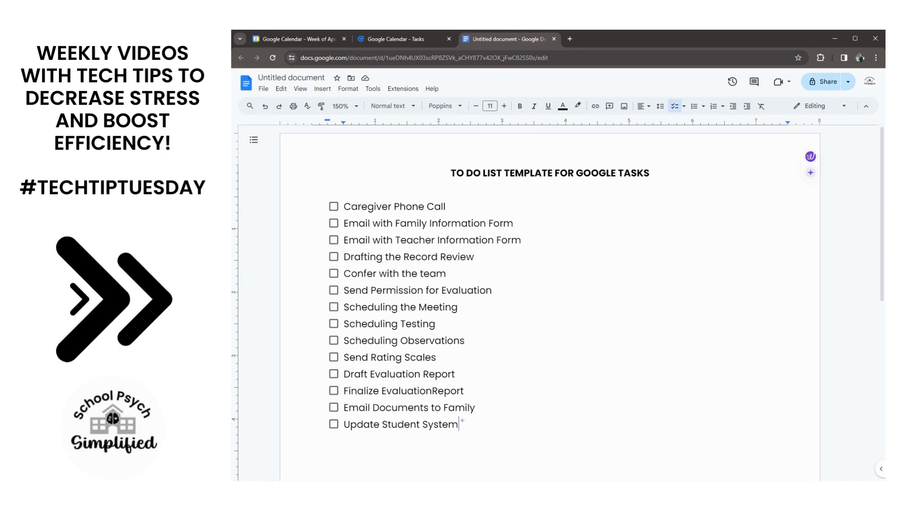
left_click_drag(458, 425, 344, 207)
right_click(364, 211)
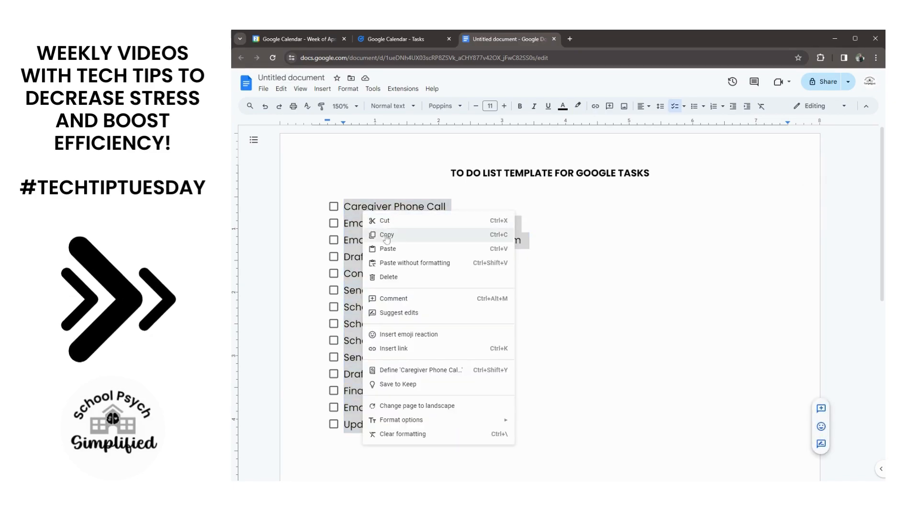
left_click(387, 236)
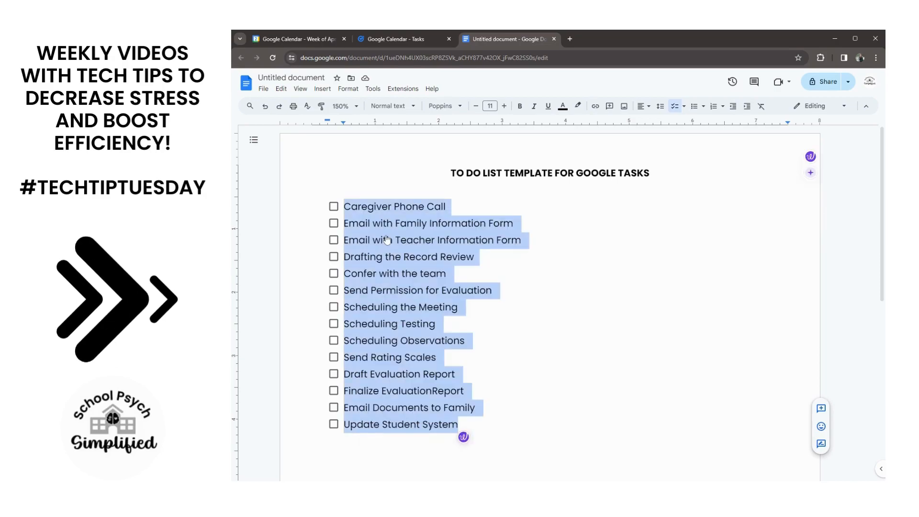
Return to Google Calendar Tasks and delete Caregiver Phone Call, Email and Scheduling Meeting from the RT list.
left_click(412, 45)
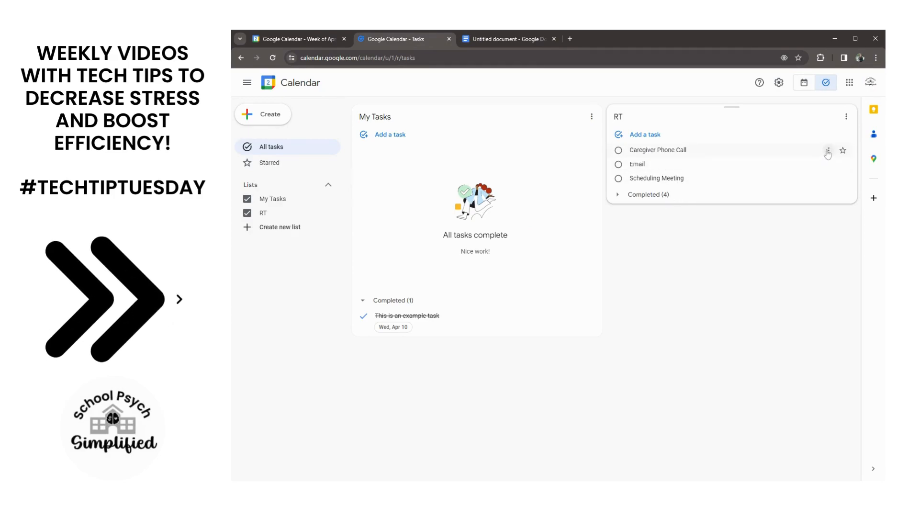
left_click(829, 150)
left_click(795, 179)
left_click(829, 150)
left_click(812, 182)
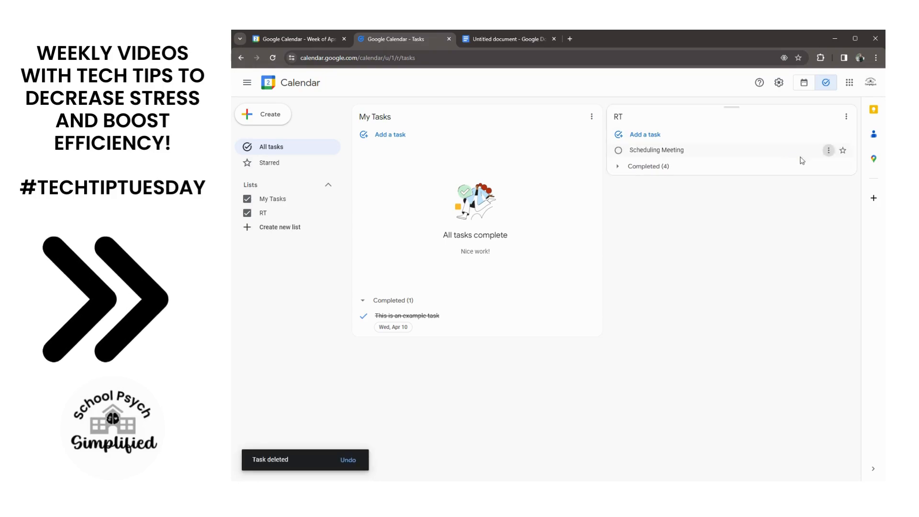
left_click(829, 150)
left_click(806, 181)
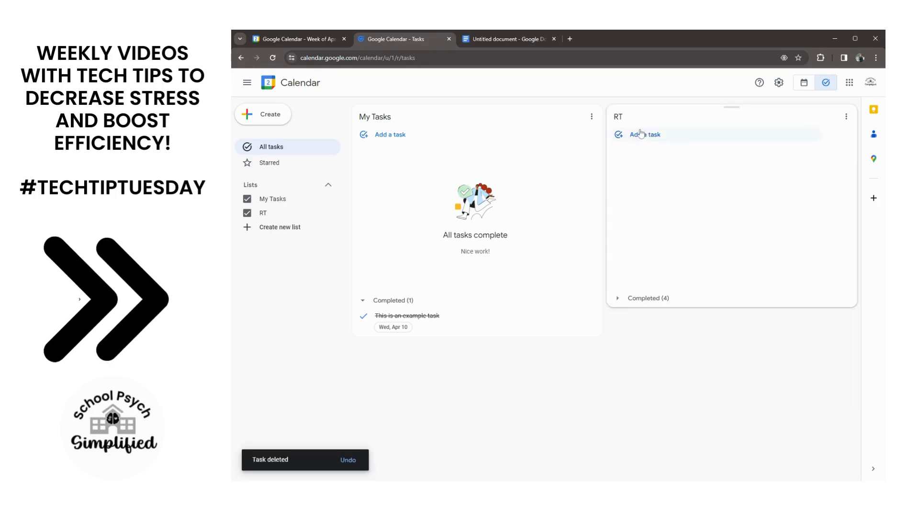
Paste the copied checklist into the RT list as 14 separate tasks.
left_click(644, 136)
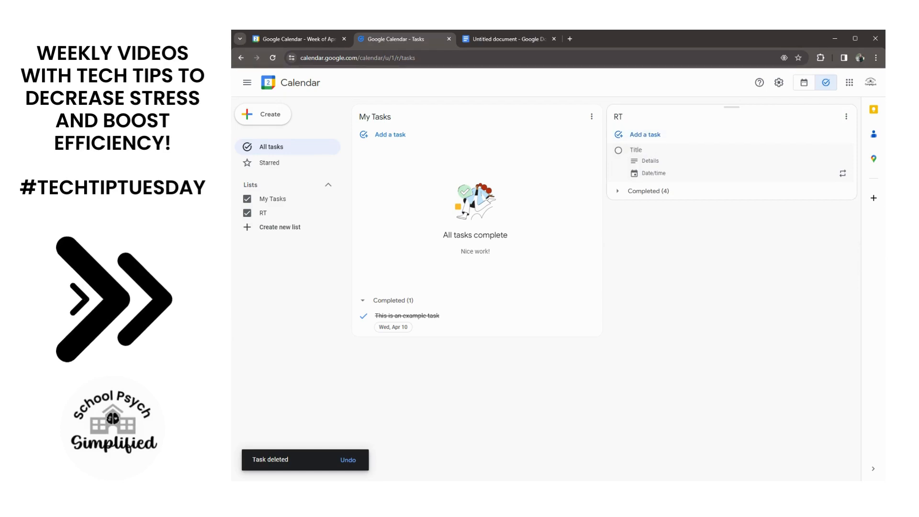
key("ctrl+v")
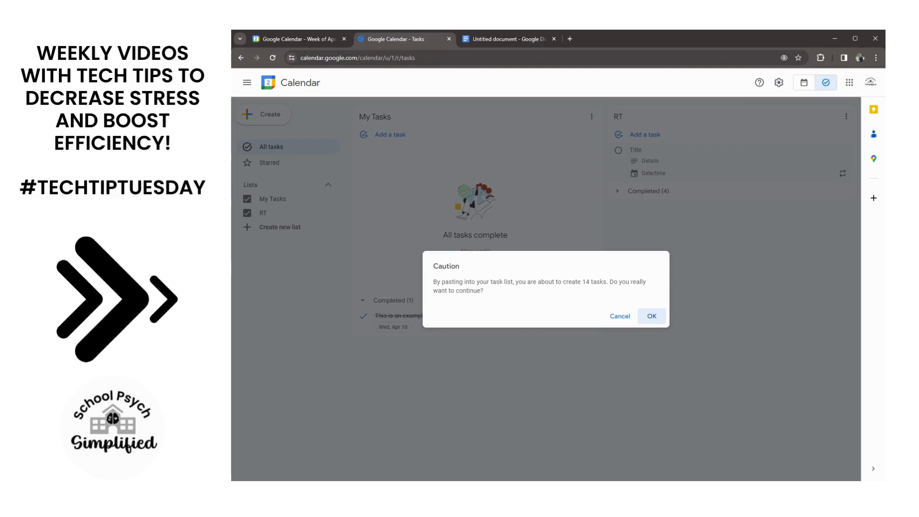
left_click(654, 317)
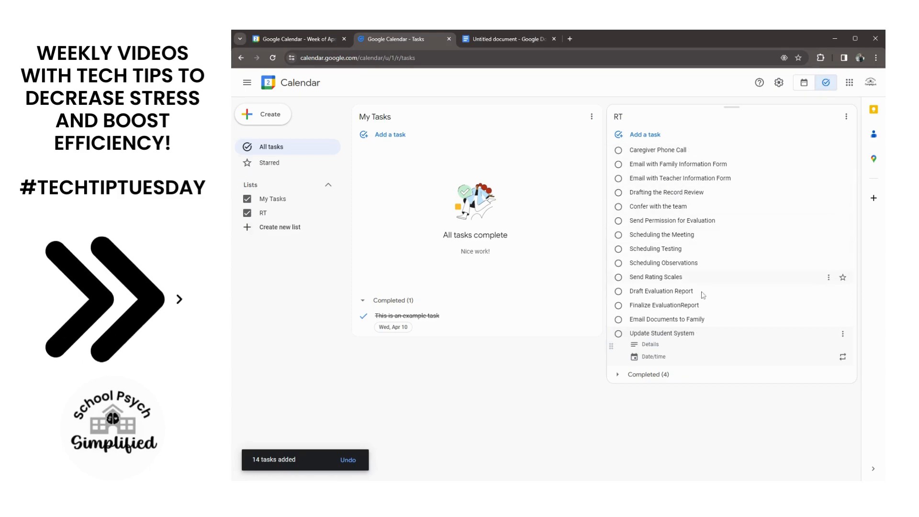
left_click(698, 408)
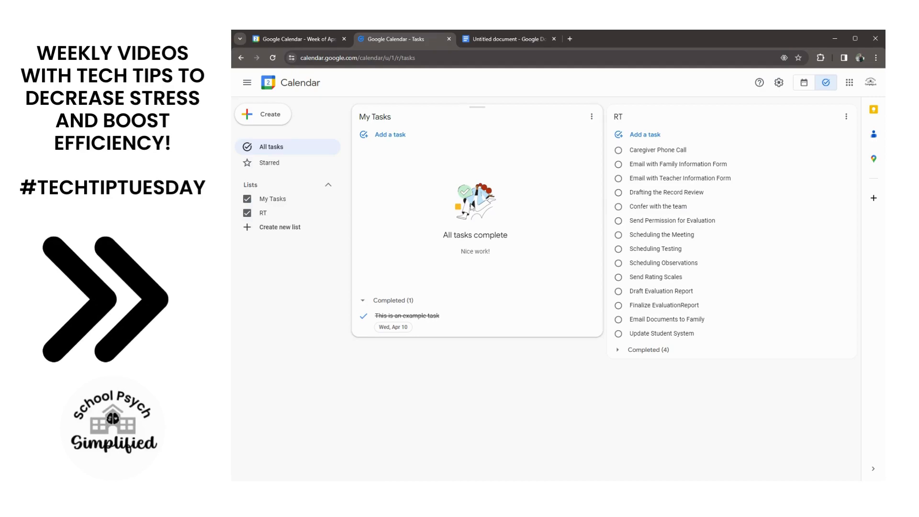
Create a new task list named JT and paste the copied checklist into it as 14 tasks.
left_click(271, 234)
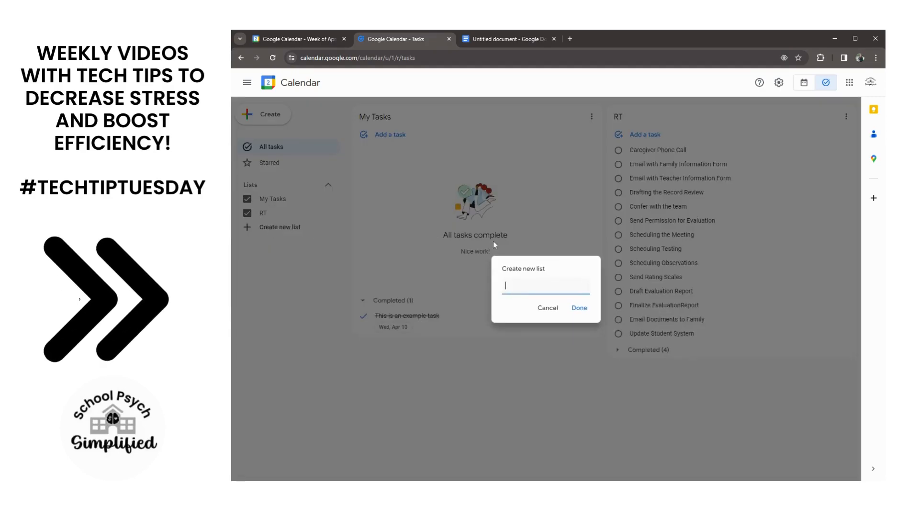
type("JT")
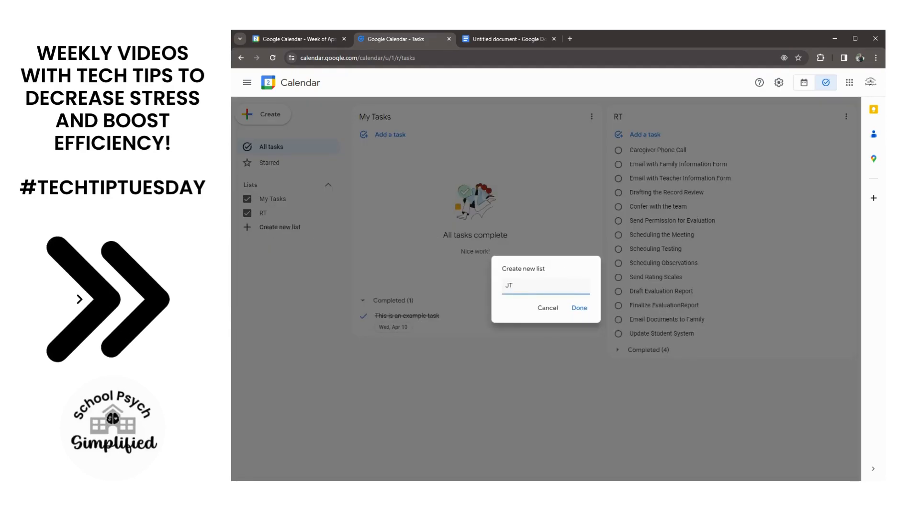
left_click(579, 308)
left_click(730, 136)
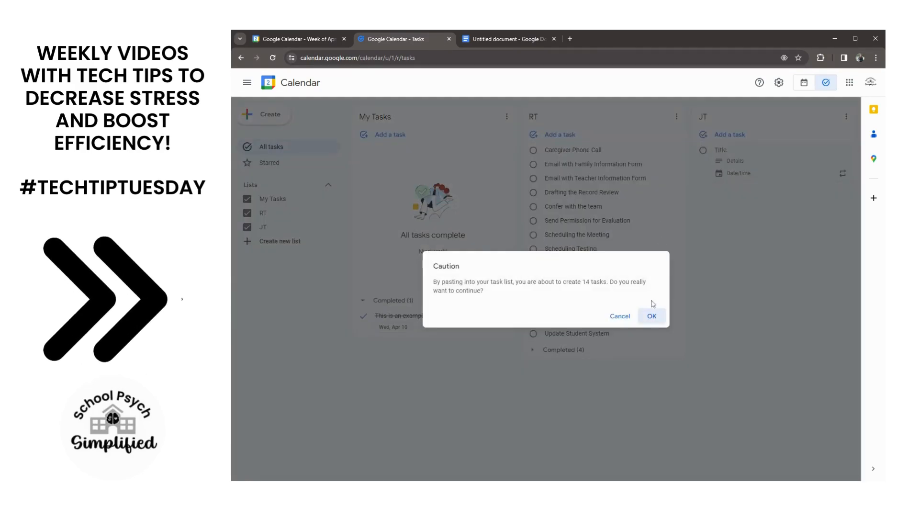
left_click(652, 317)
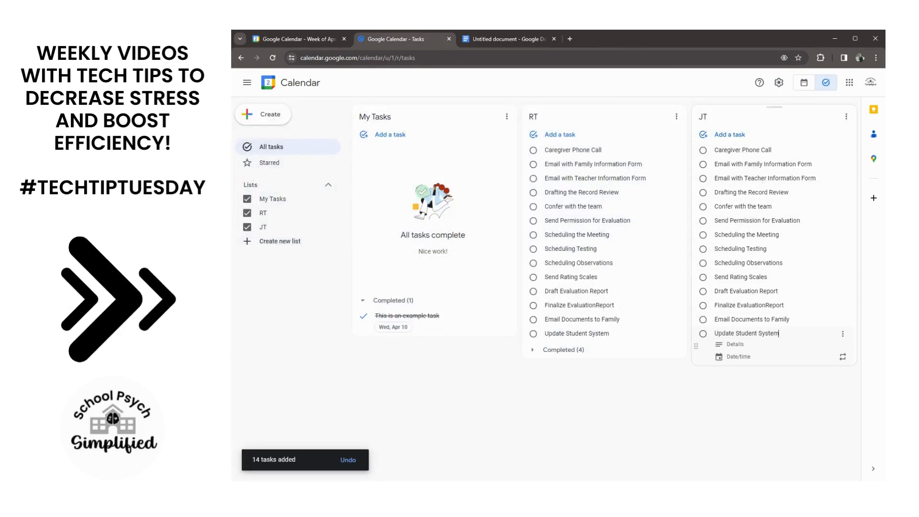
Date the Caregiver Phone Call task April 10, 2024 in the RT list and April 11, 2024 in the JT list.
triple_click(573, 150)
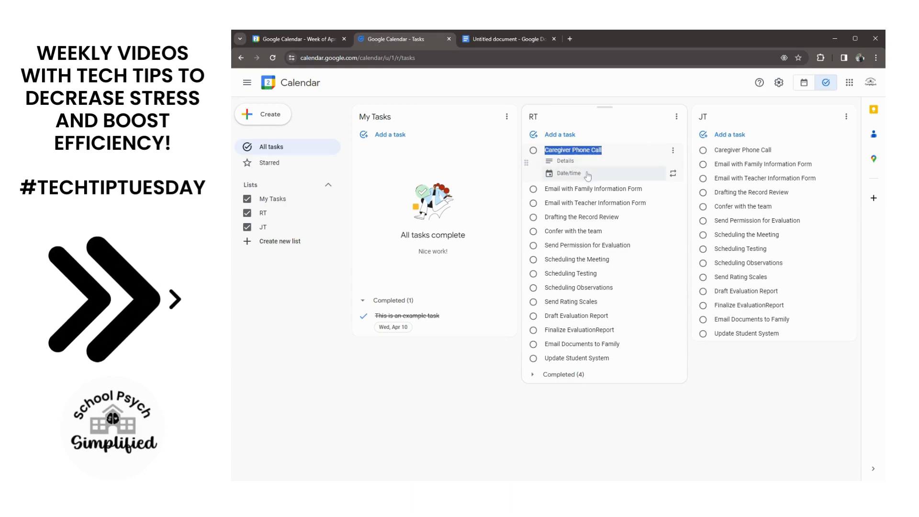
left_click(605, 174)
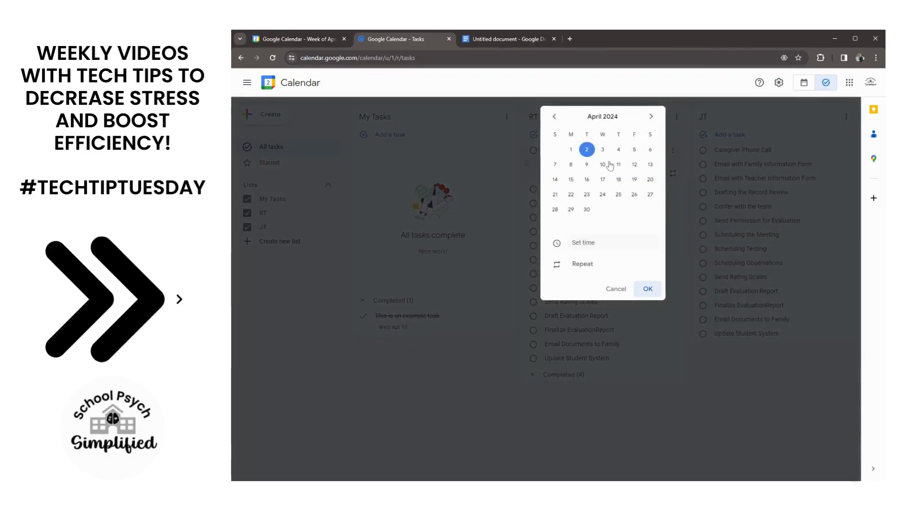
left_click(648, 289)
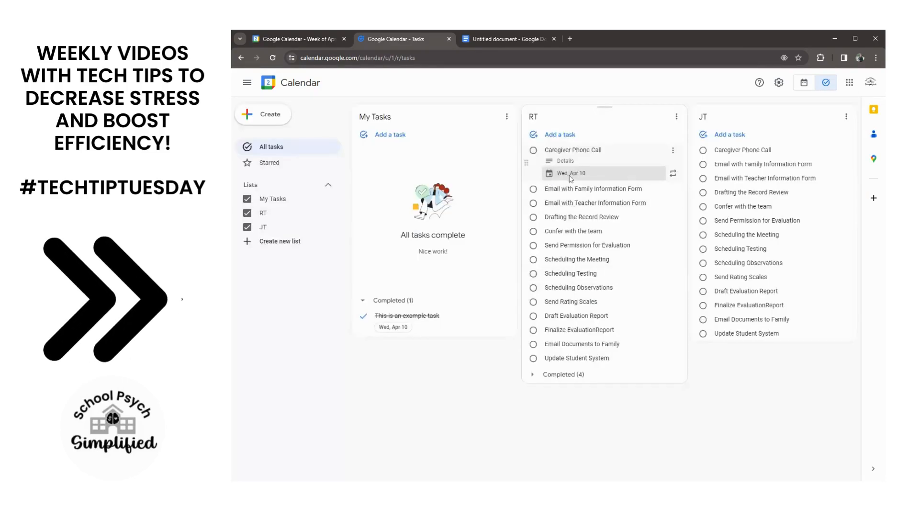
left_click(737, 152)
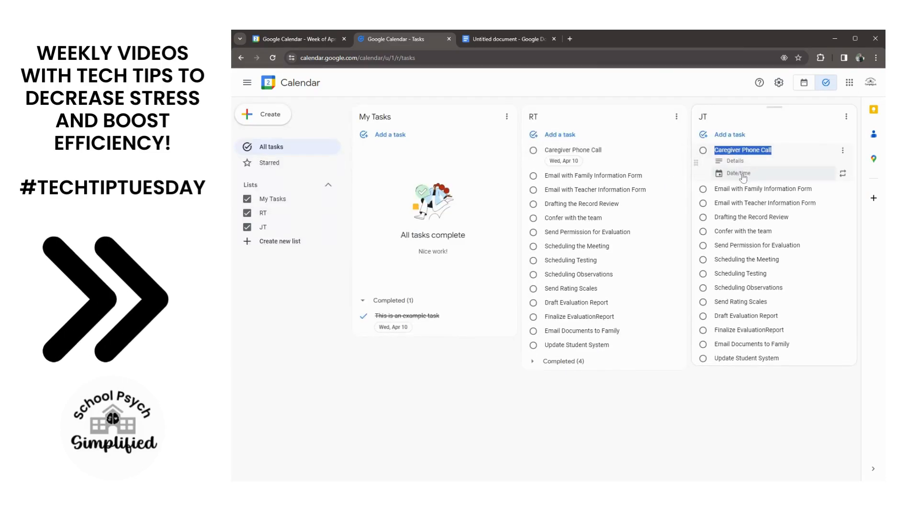
left_click(750, 174)
left_click(788, 164)
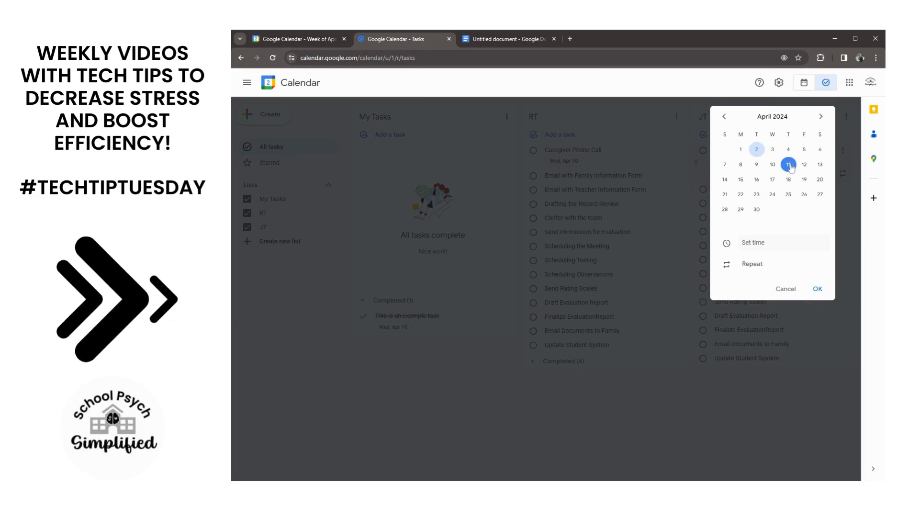
left_click(818, 289)
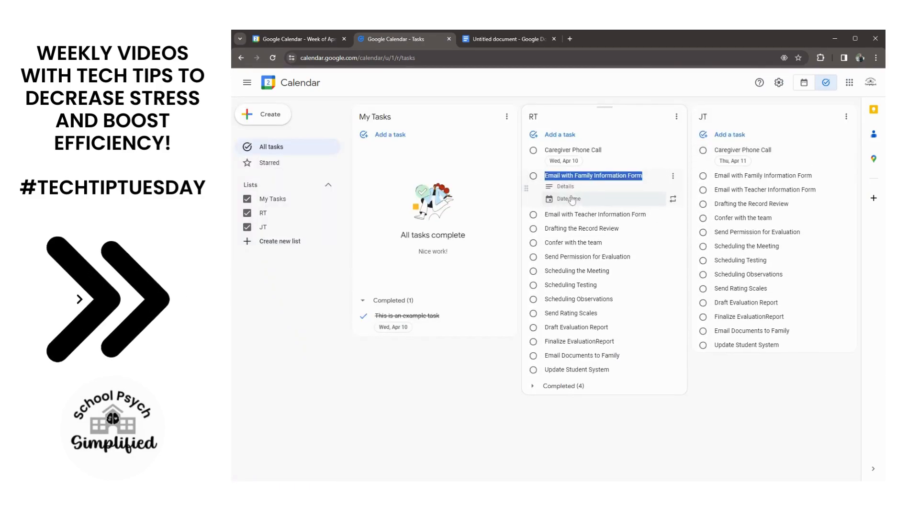
Set the date of the RT list's Email with Family Information Form task to April 10, 2024.
left_click(576, 199)
left_click(604, 166)
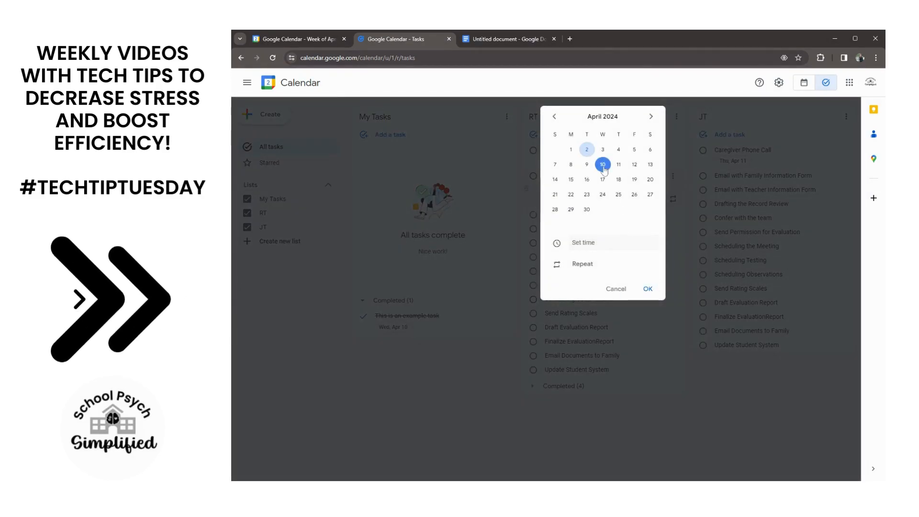
left_click(647, 287)
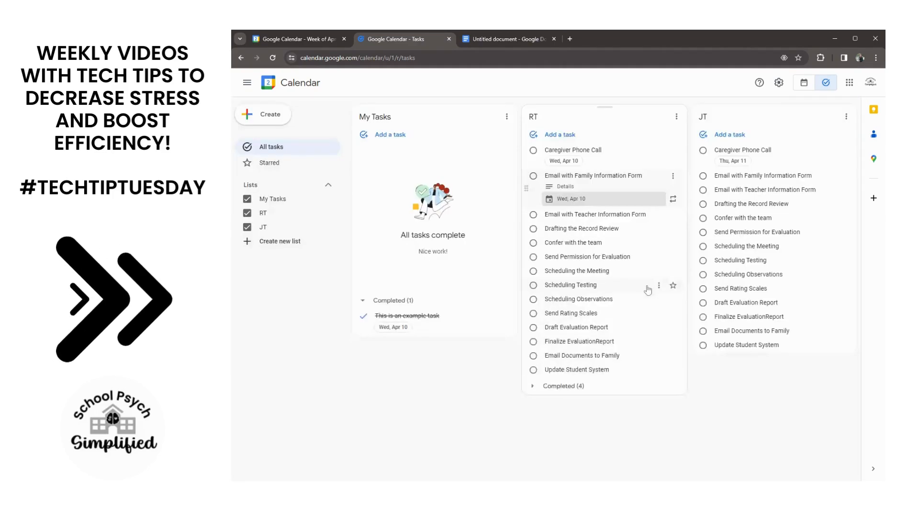
Open the date selection for the JT list's Email with Family Information Form task.
left_click(761, 176)
left_click(739, 195)
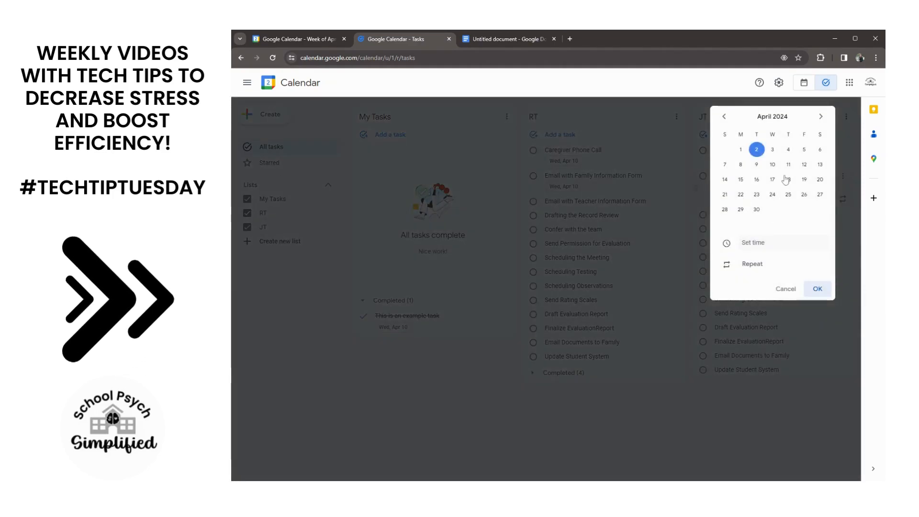